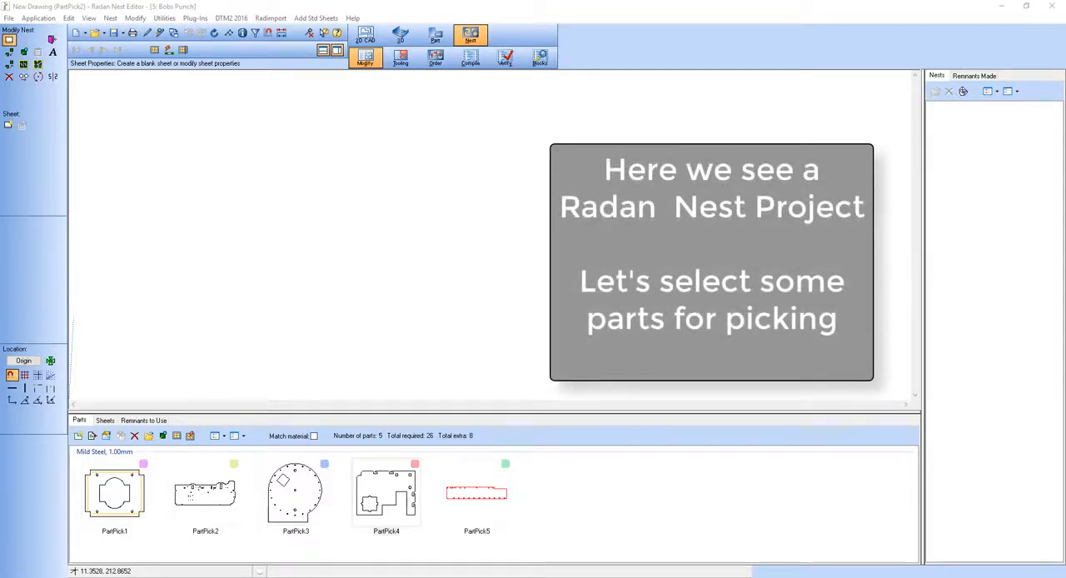
Open PartPick2 from the nest project's parts and switch it to tooling mode.
left_click(223, 498)
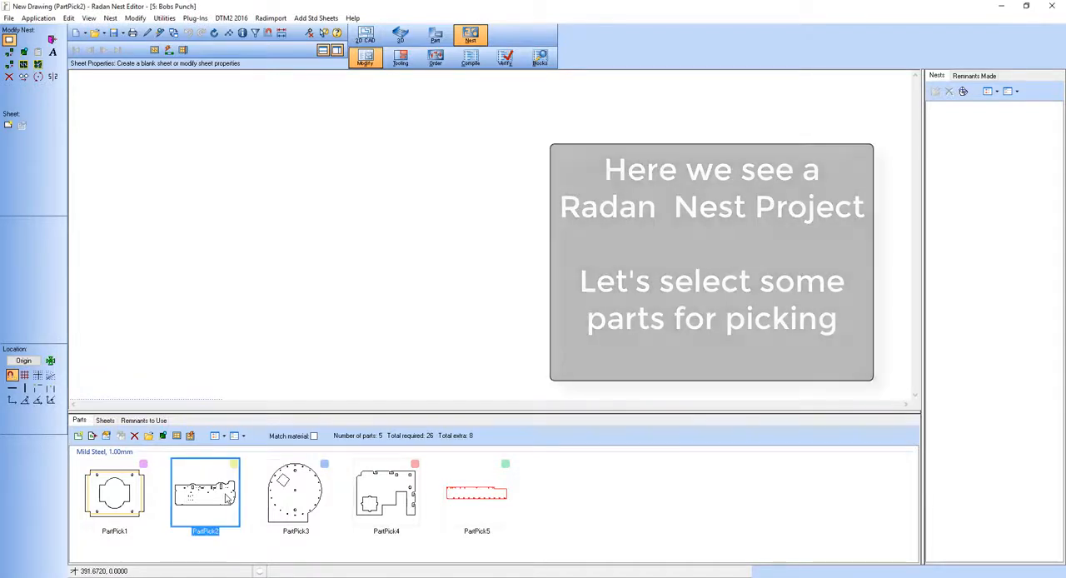
right_click(225, 496)
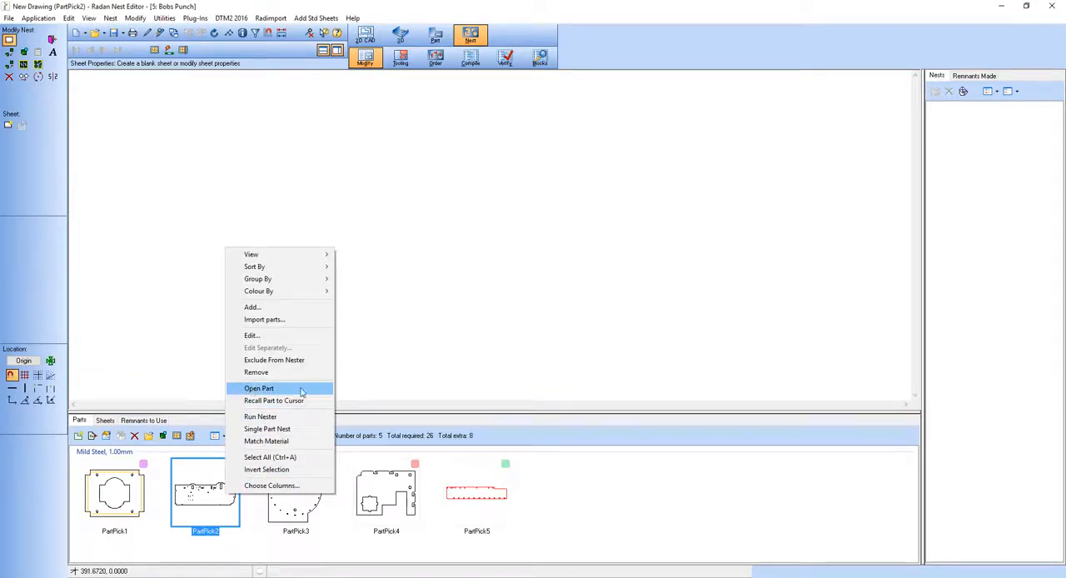
left_click(301, 391)
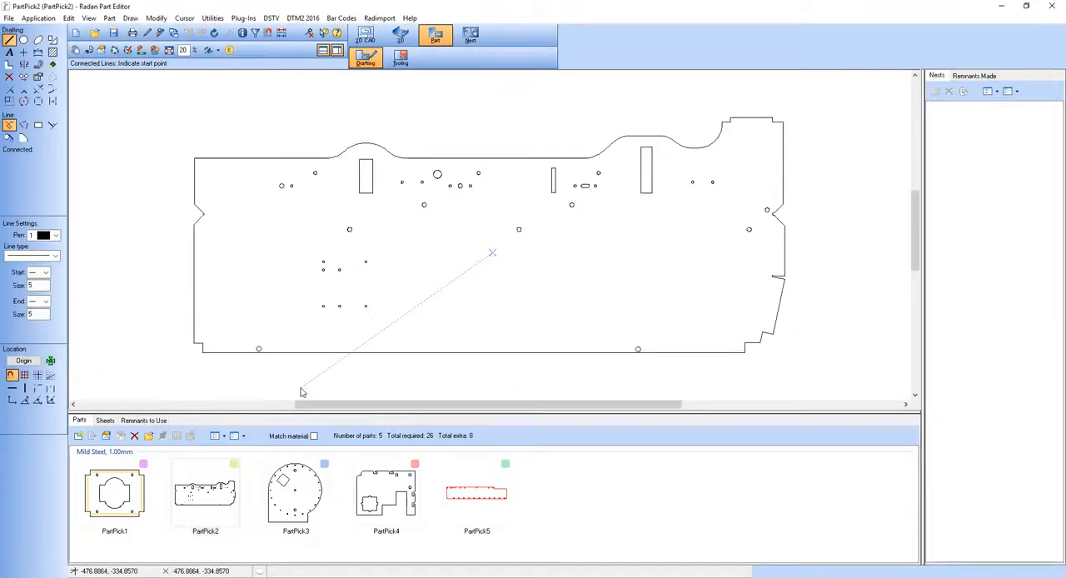
left_click(401, 58)
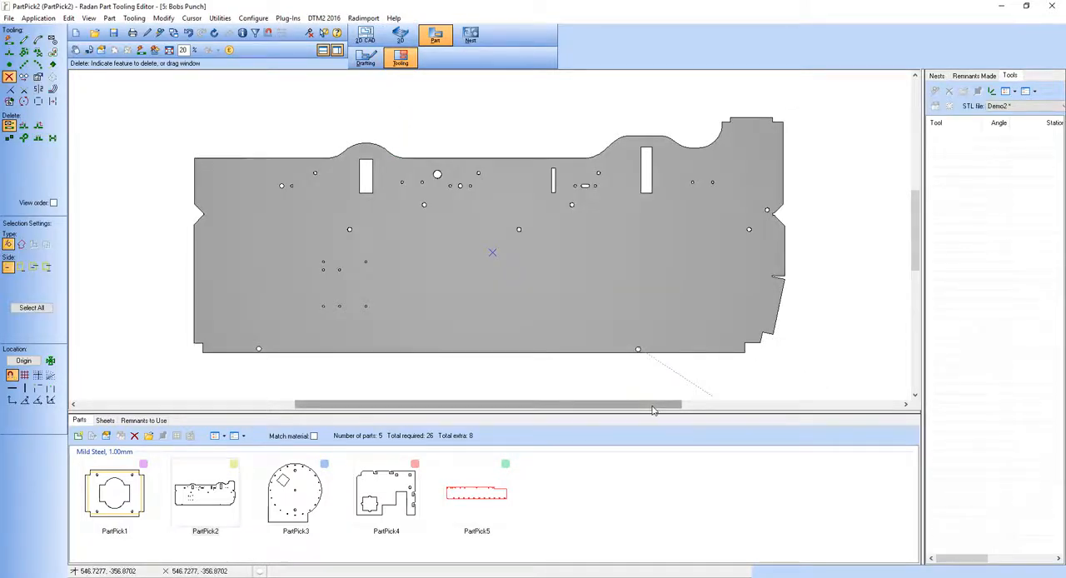
Apply automatic tooling to PartPick2 with both corner tags and tags along edges turned off.
left_click(141, 50)
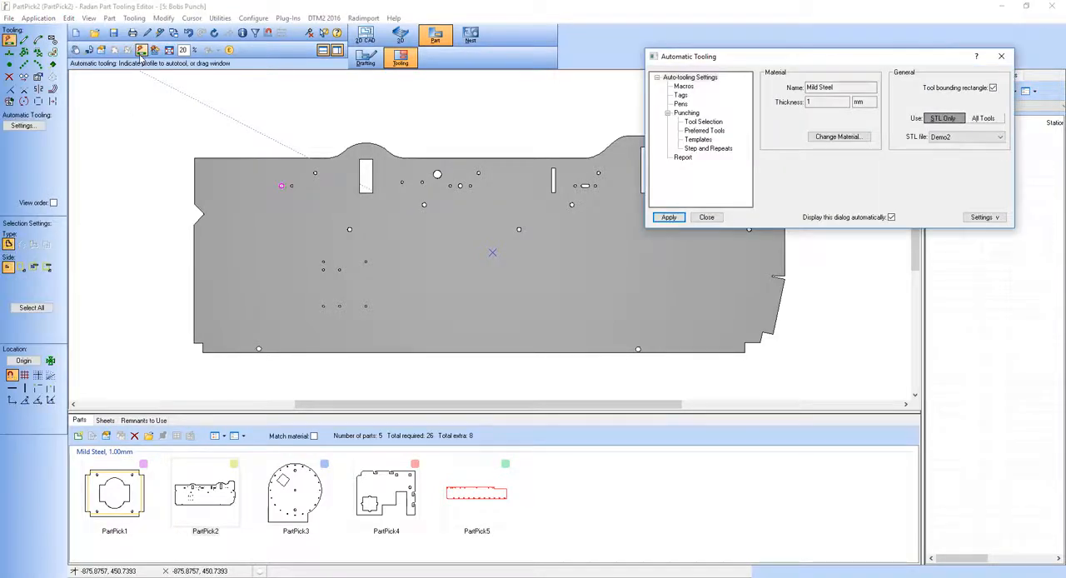
left_click(680, 95)
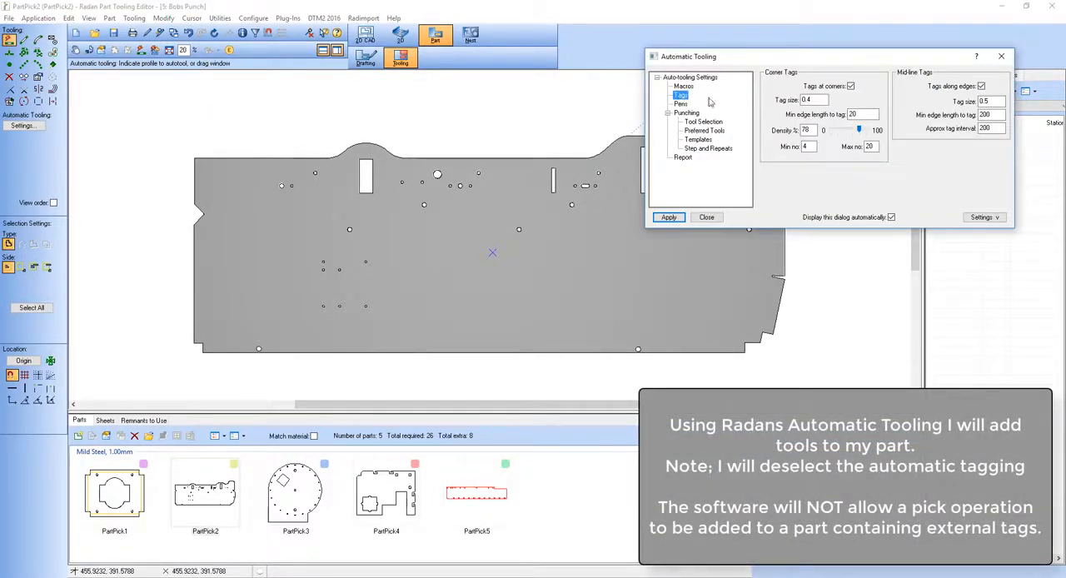
left_click(850, 87)
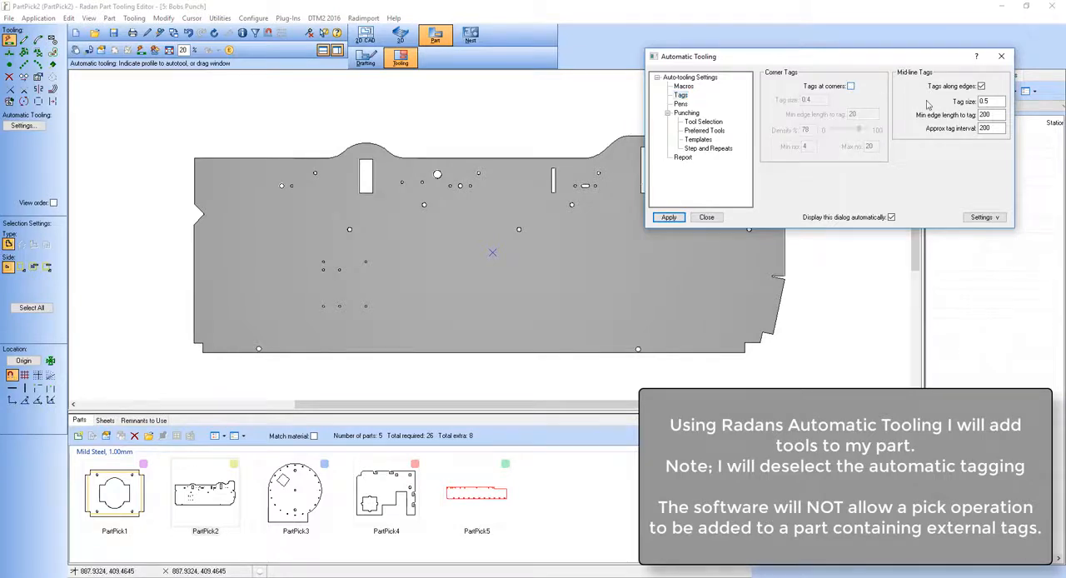
left_click(981, 87)
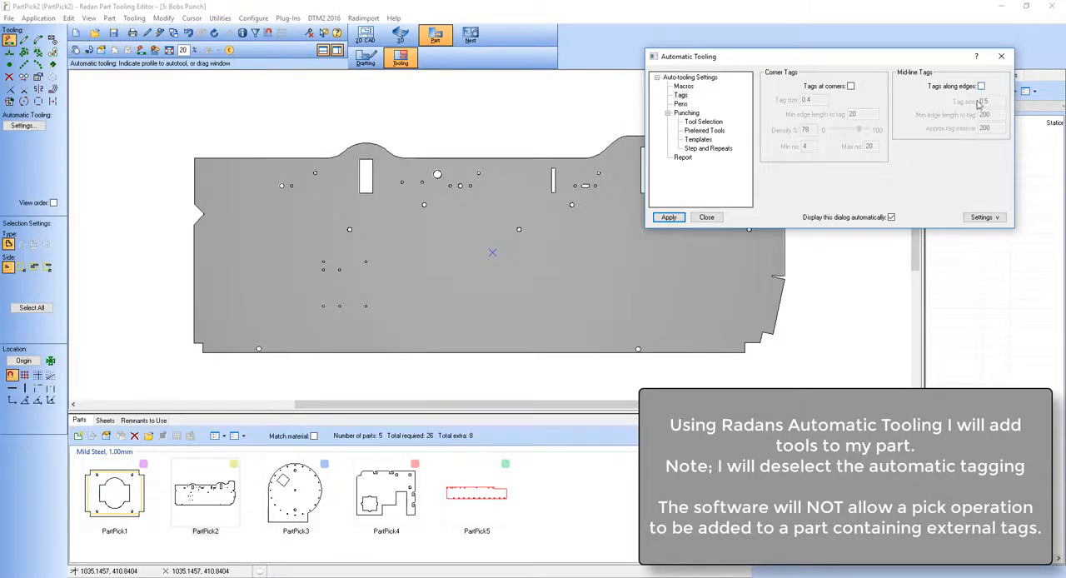
left_click(677, 219)
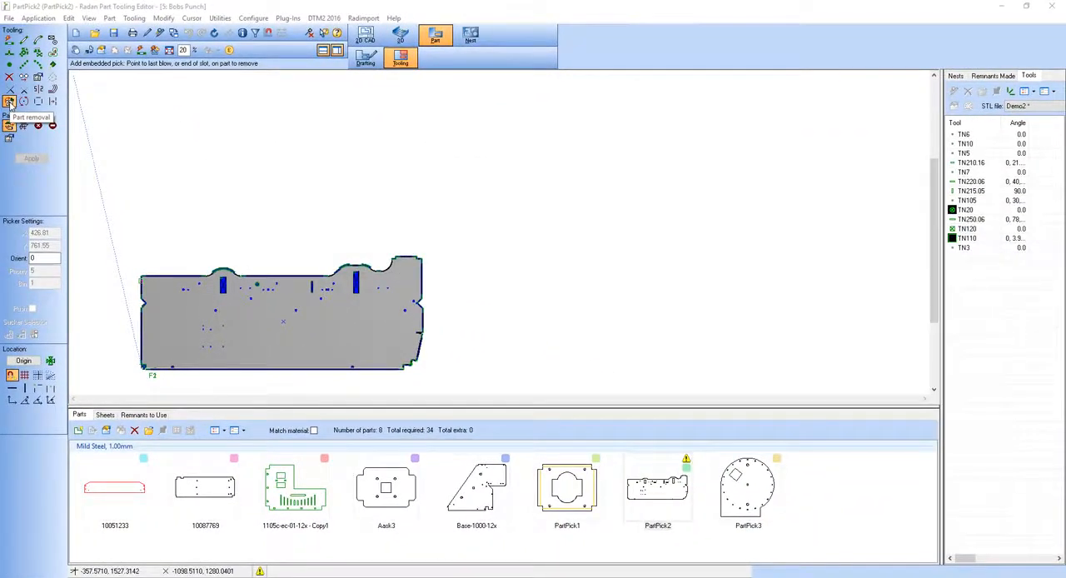
Add an embedded pick at orientation 0 on PartPick2's lower edge slot, automatically selecting the suckers on metal.
left_click(10, 102)
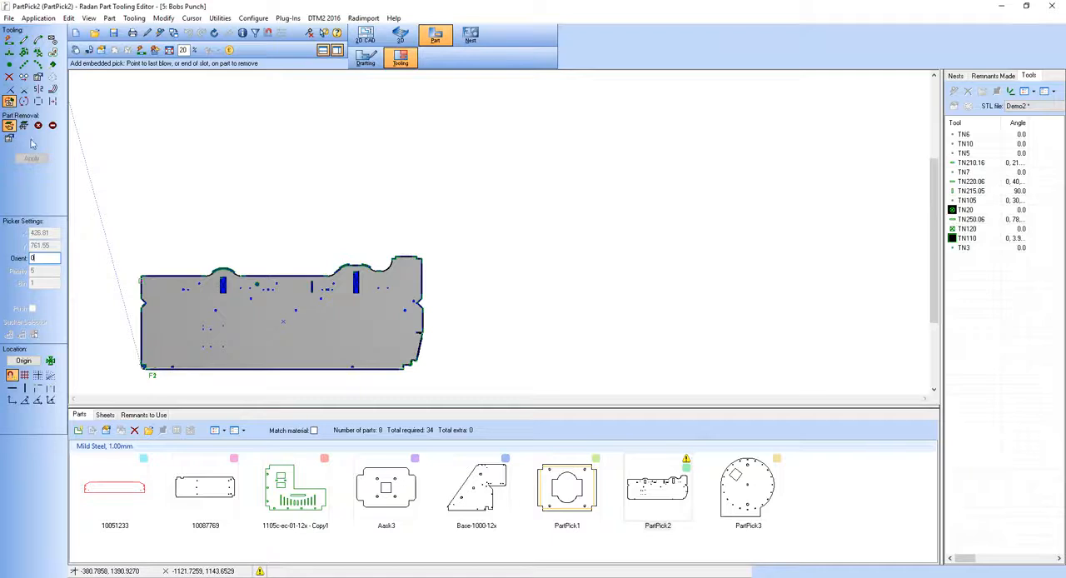
left_click(153, 376)
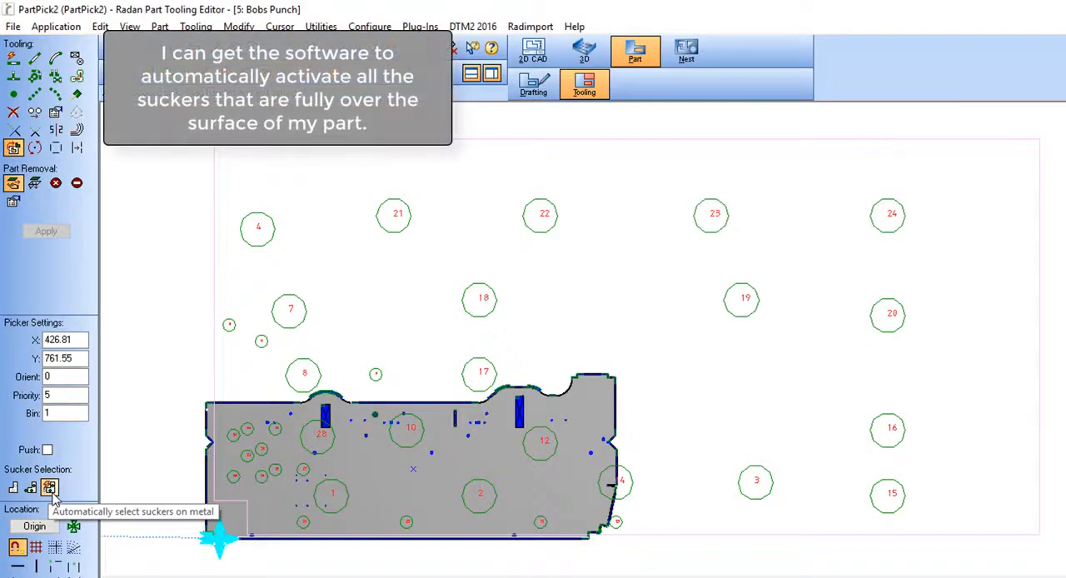
left_click(50, 488)
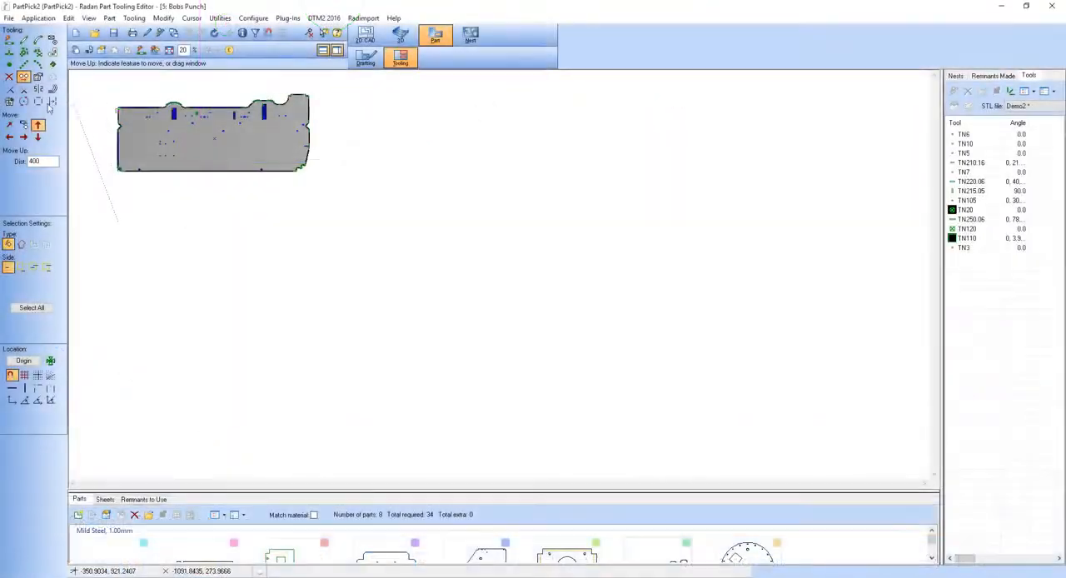
Add a second embedded pick at orientation 90 on PartPick2's left edge, automatically selecting the suckers on metal.
left_click(10, 101)
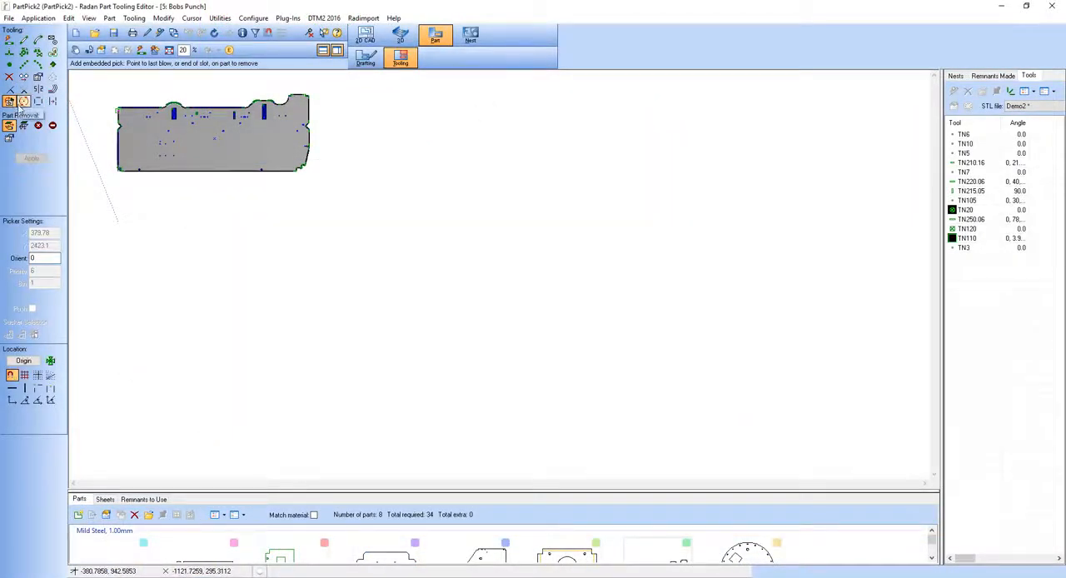
double_click(41, 260)
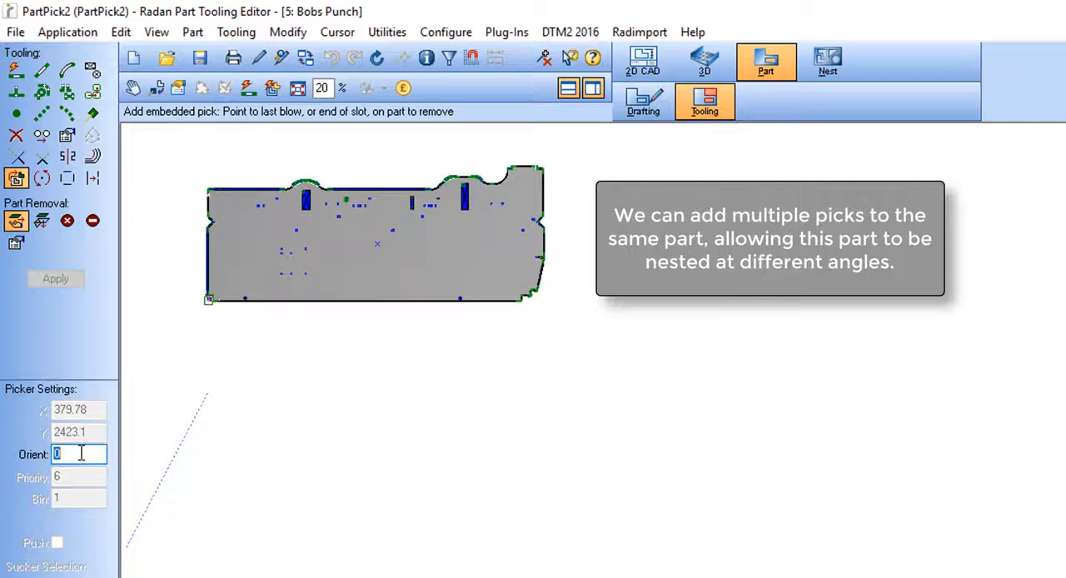
left_click(206, 200)
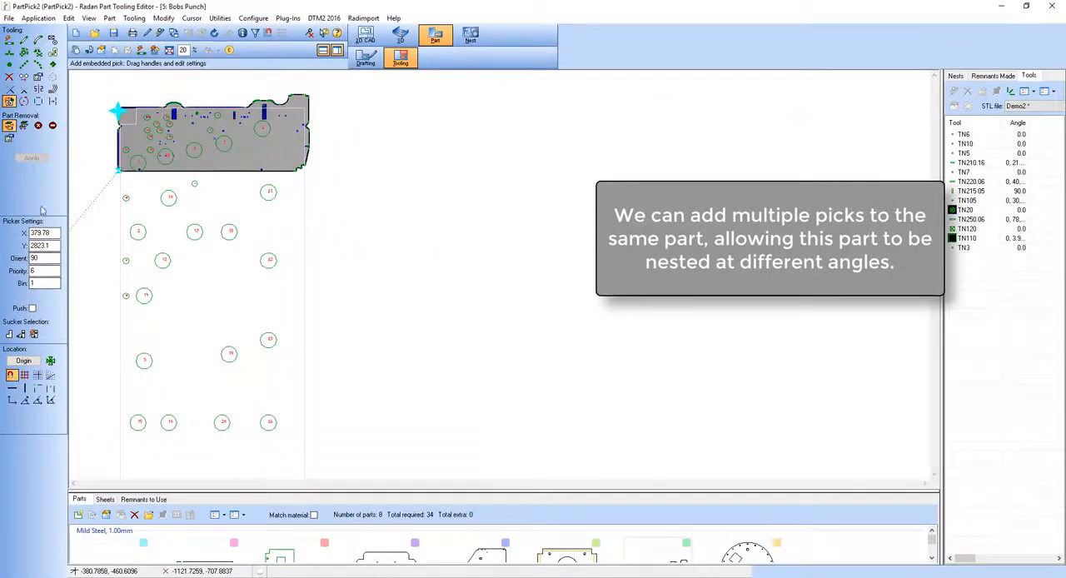
left_click(34, 335)
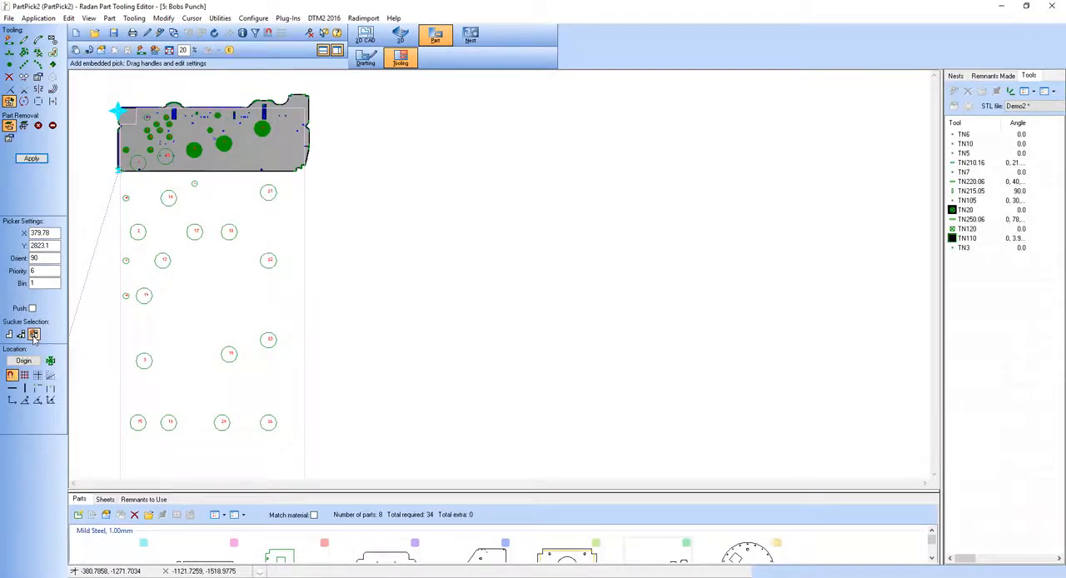
key("w")
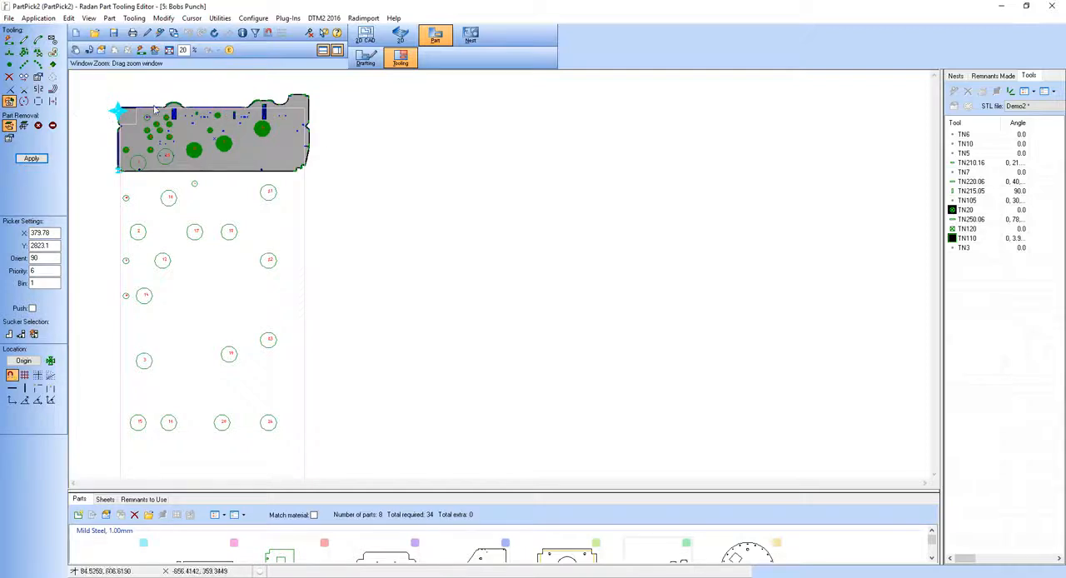
left_click_drag(102, 77, 329, 185)
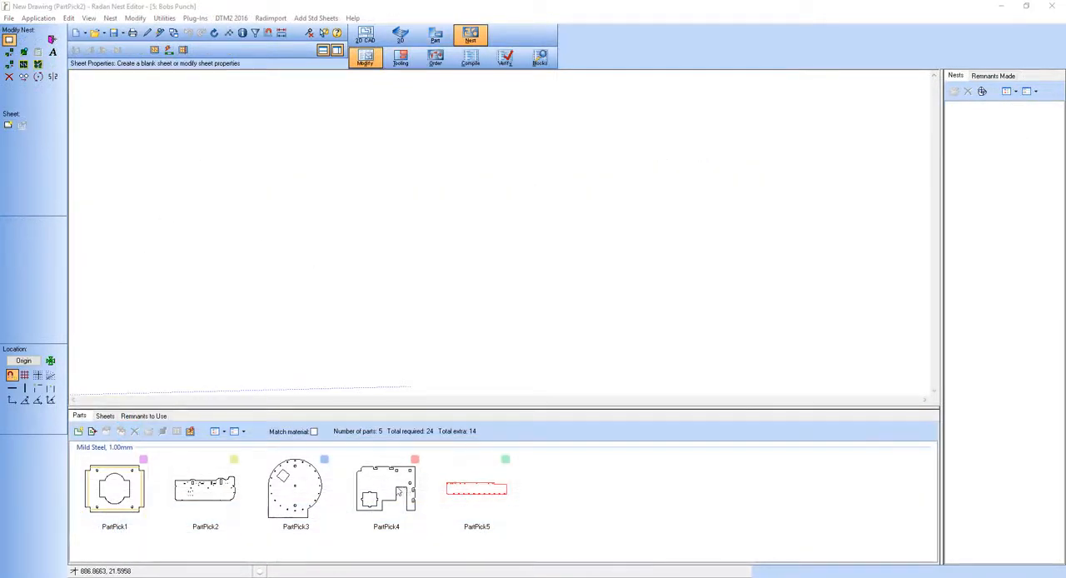
Open PartPick4 from the nest project's parts and switch it to tooling mode.
right_click(396, 488)
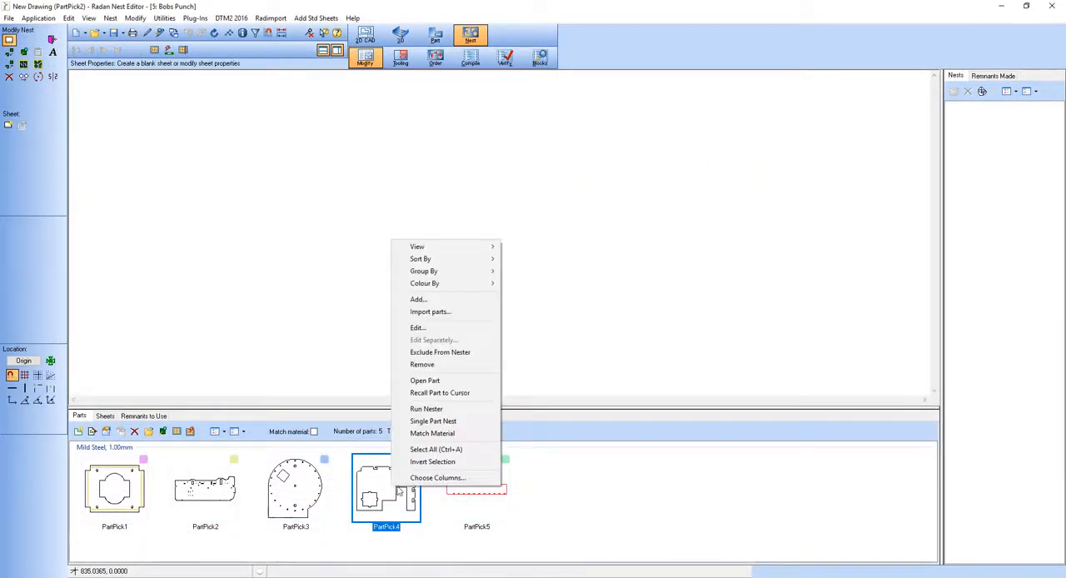
left_click(418, 381)
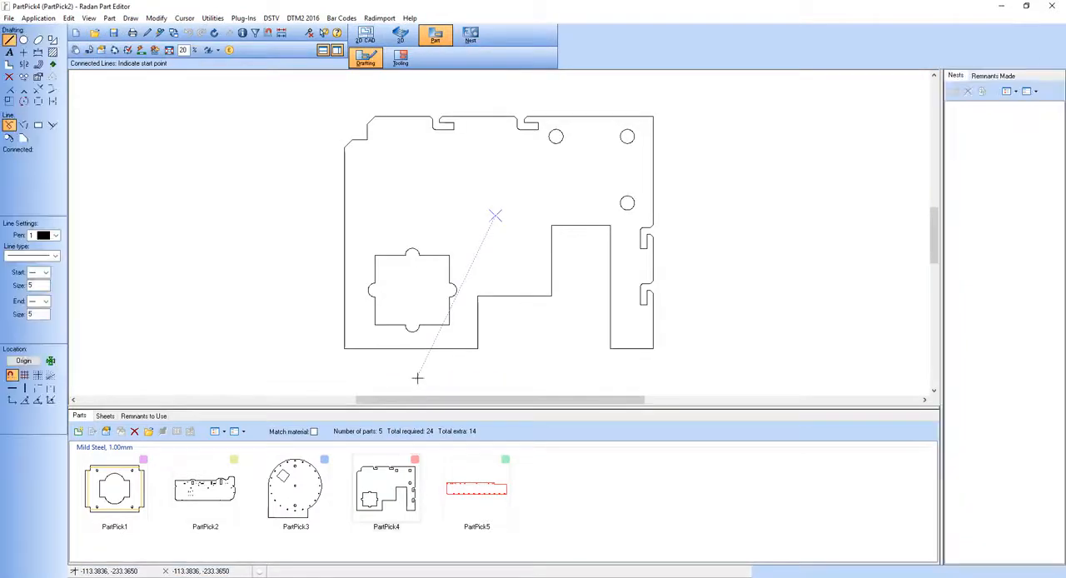
left_click(406, 65)
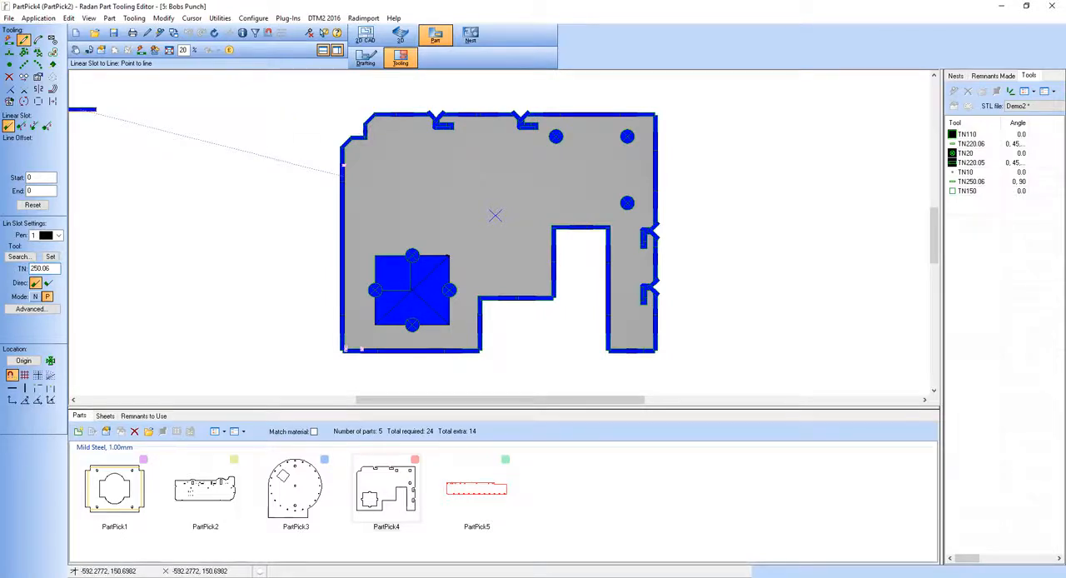
Add an embedded pick on PartPick4's lower-left edge slot, activating only suckers 27, 29, 31 and the leftmost one fully on the metal.
left_click(10, 101)
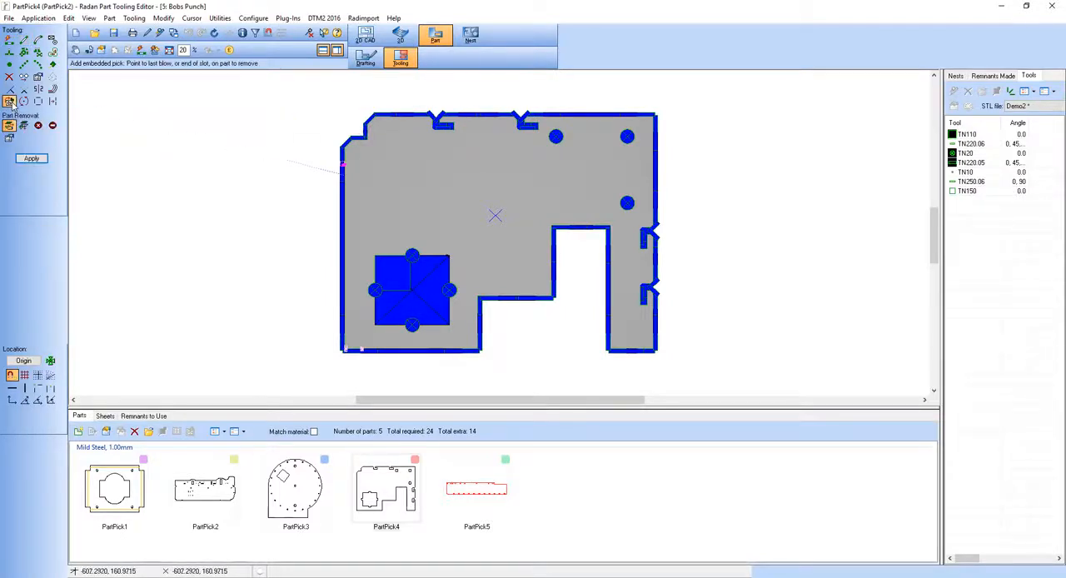
left_click(377, 364)
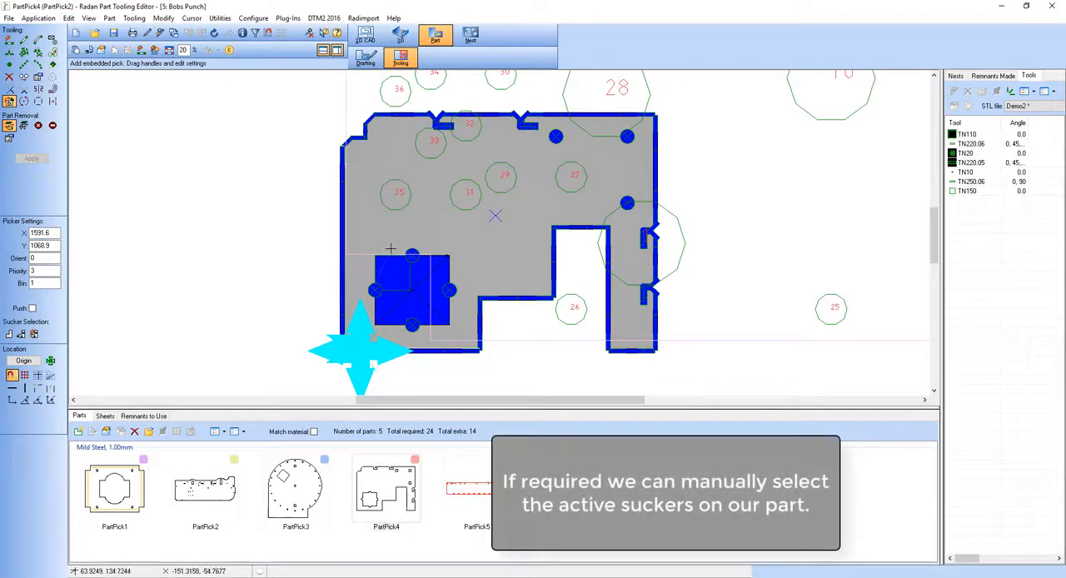
left_click(396, 194)
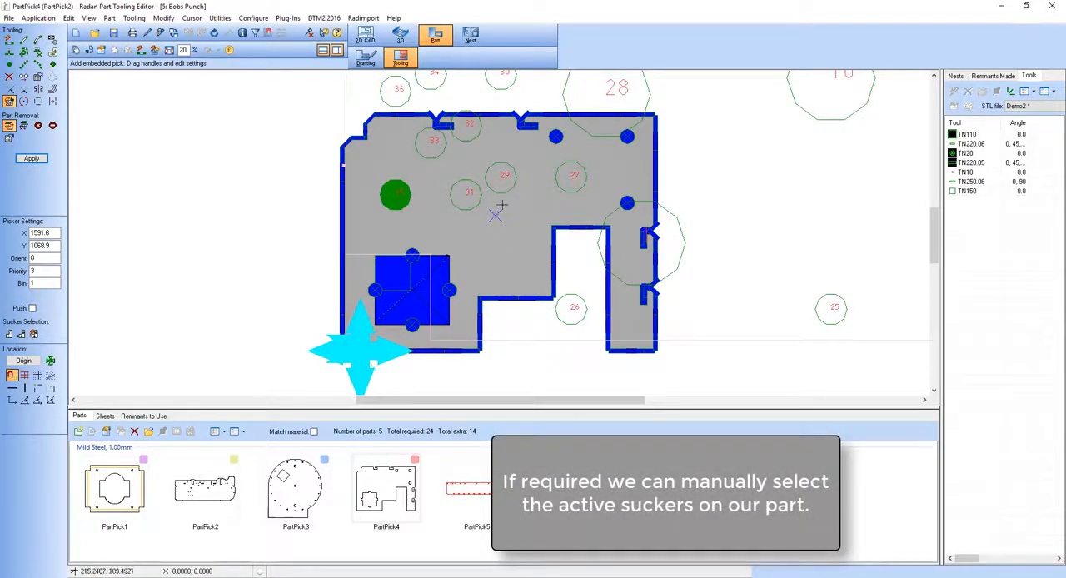
left_click(570, 178)
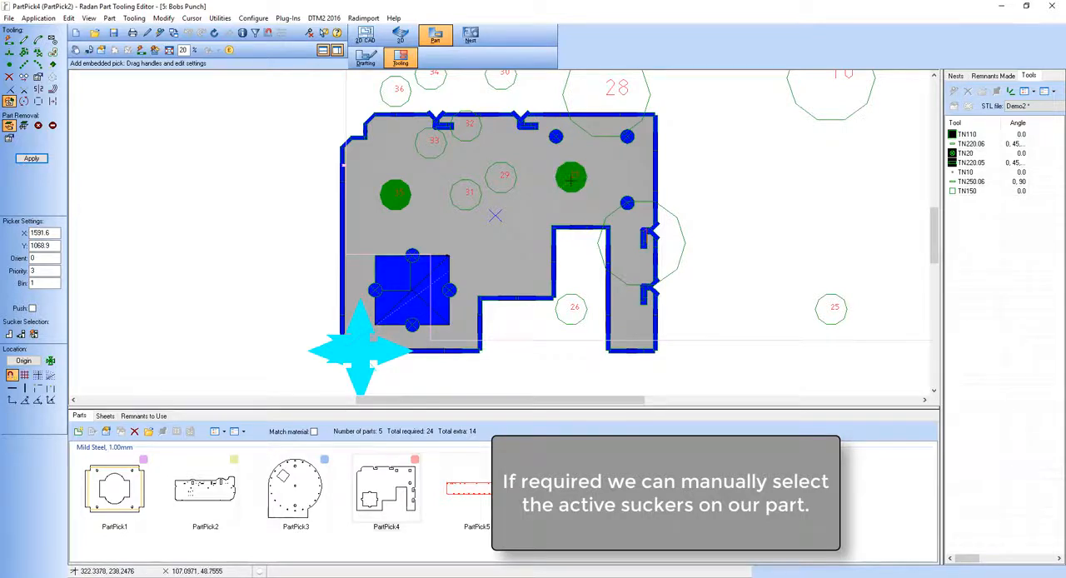
left_click(469, 131)
left_click(470, 130)
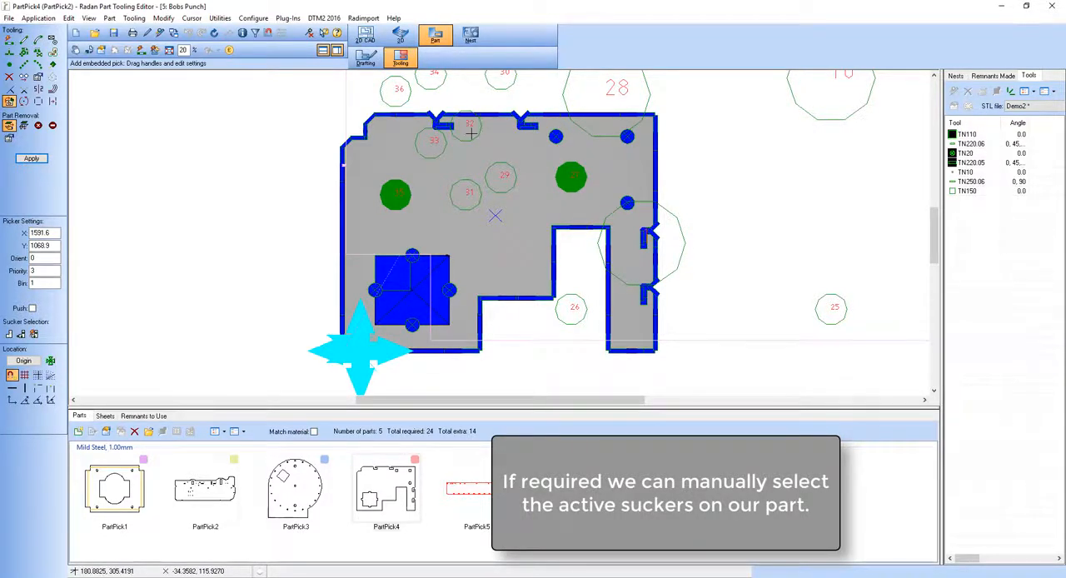
left_click(467, 193)
left_click(504, 176)
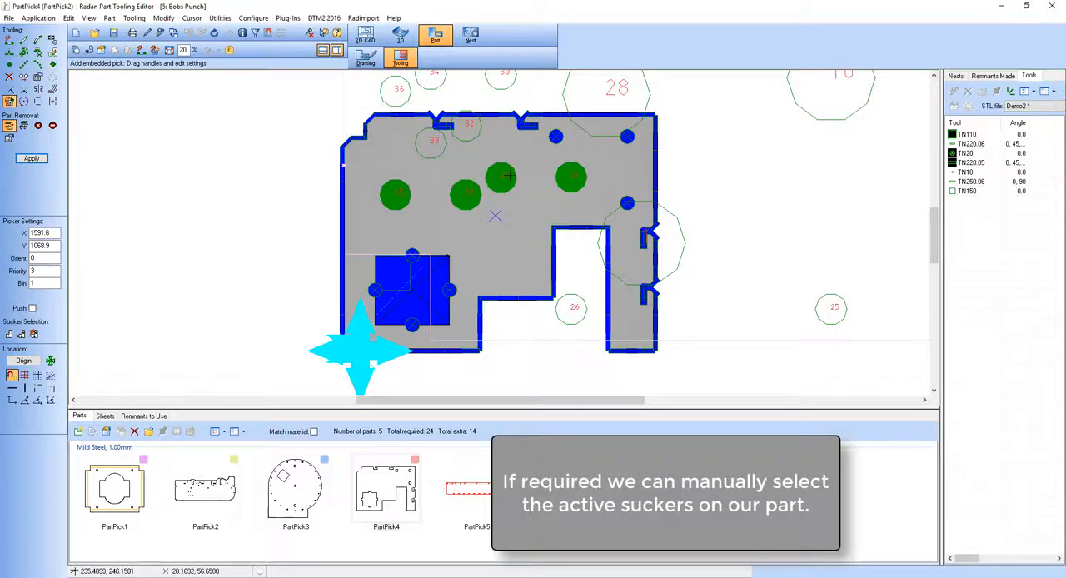
left_click(570, 308)
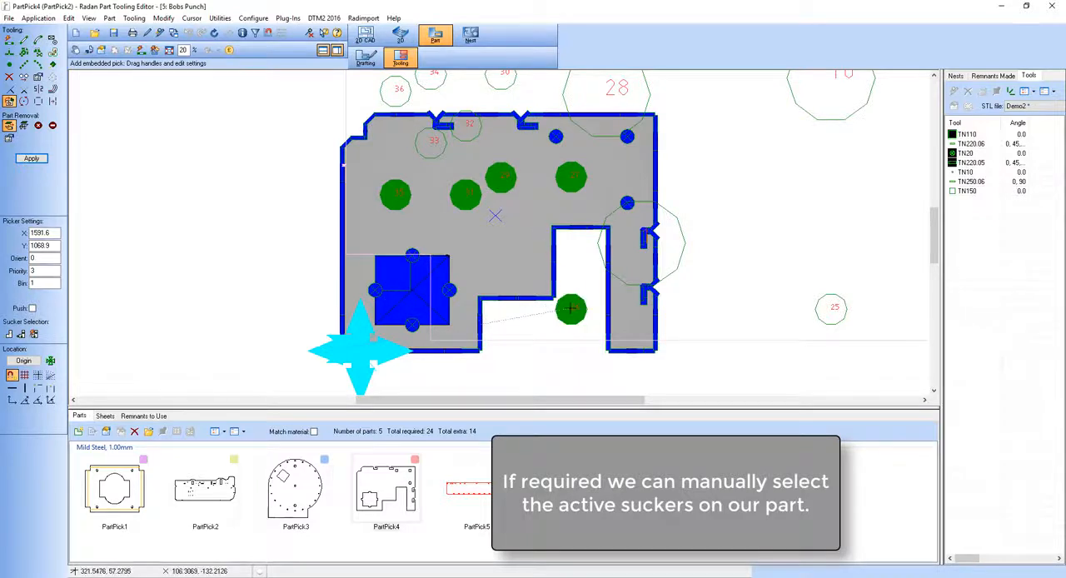
left_click(570, 308)
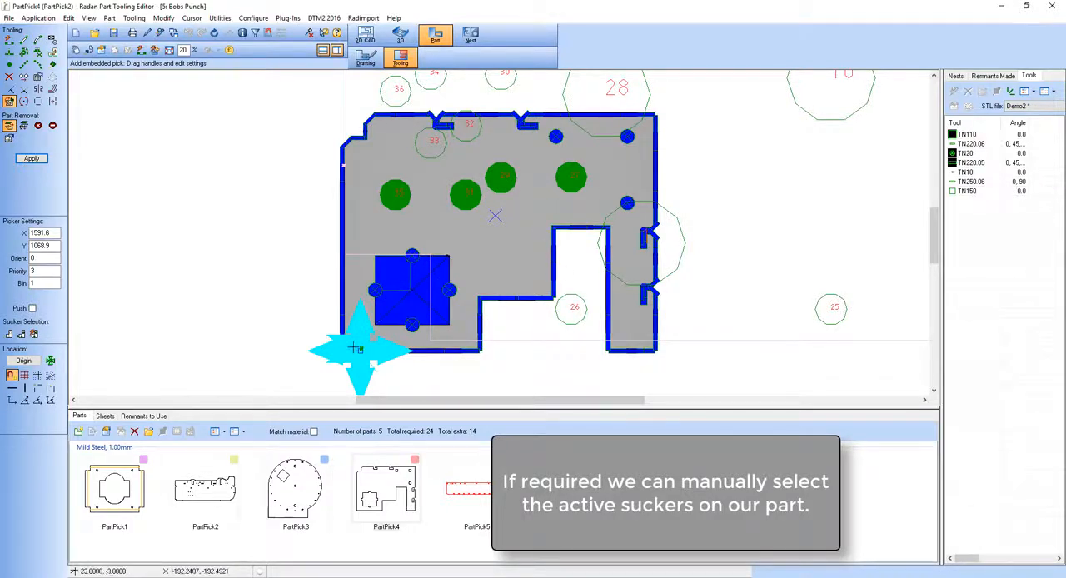
left_click(31, 159)
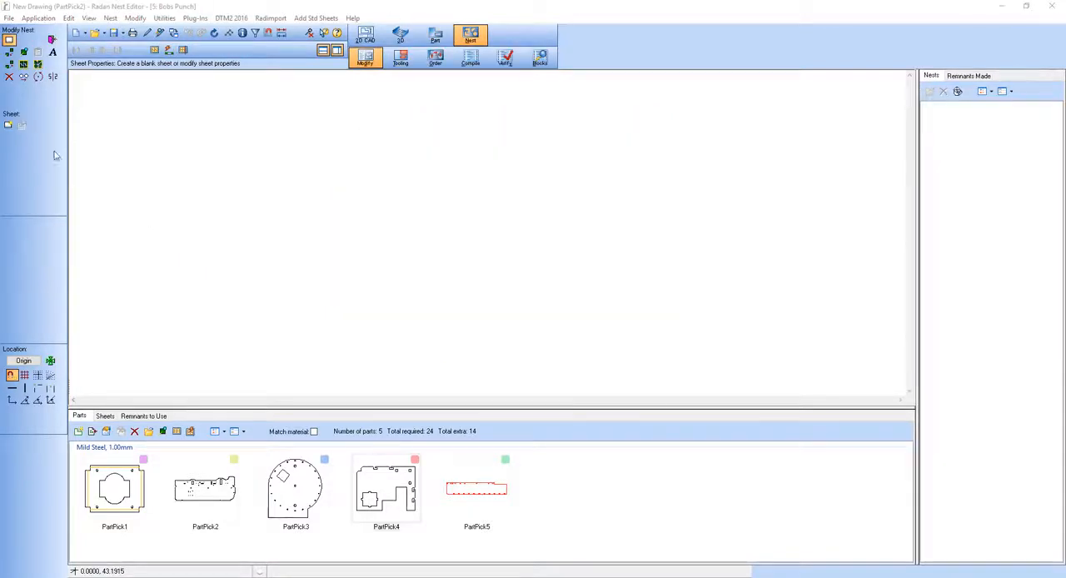
Run the nester on the project's parts, accepting all nests and the cutting conditions for programs P1_PARTPICK2 and P2_PARTPICK2.
left_click(191, 432)
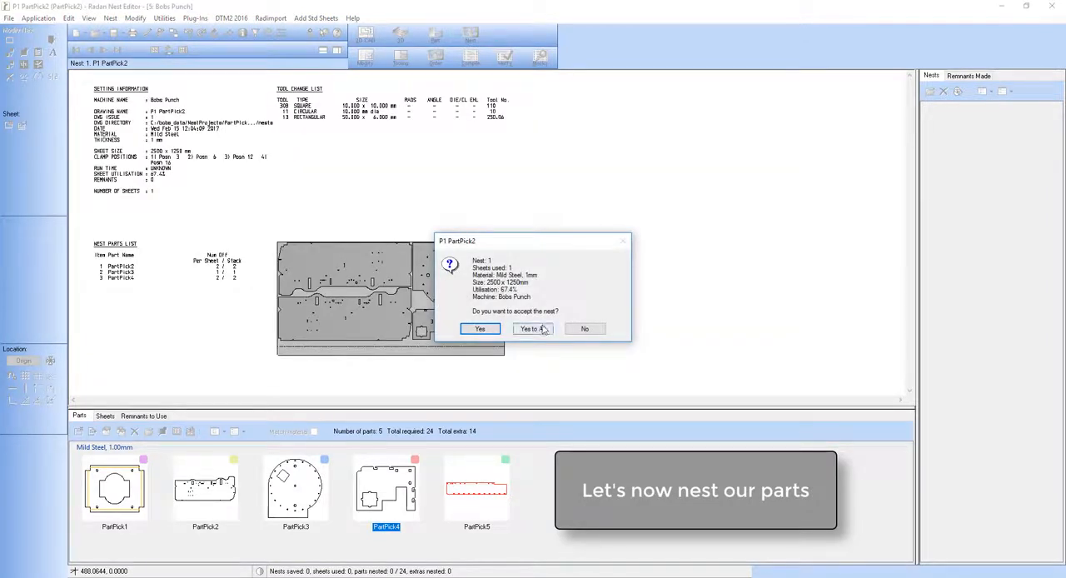
left_click(533, 329)
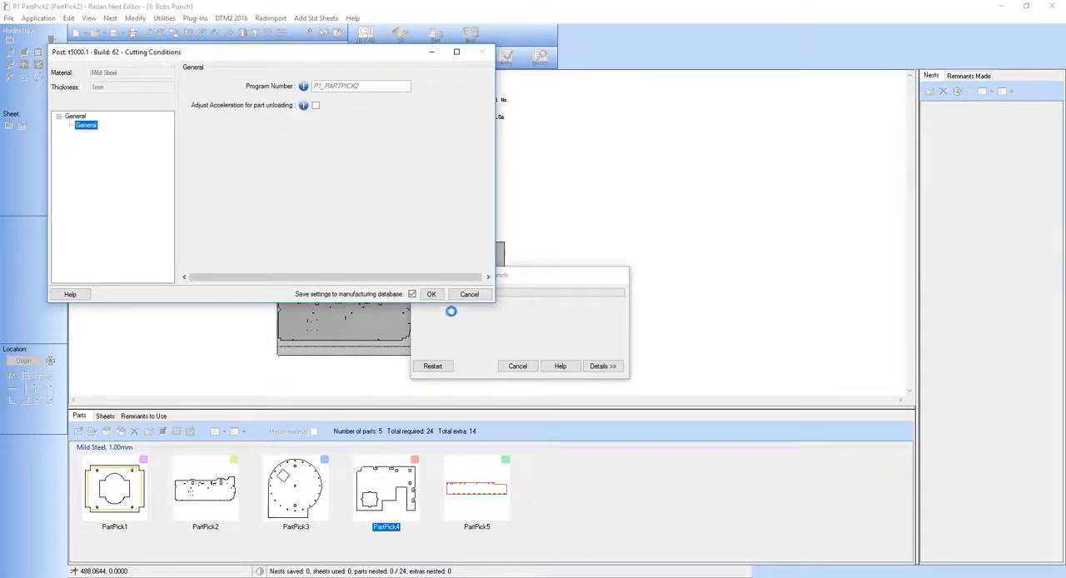
left_click(431, 295)
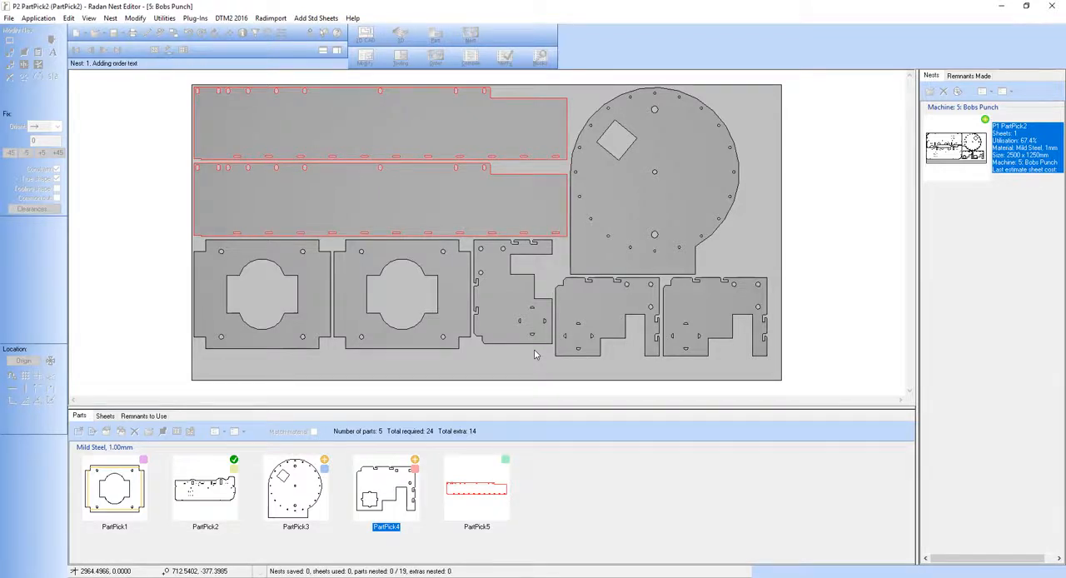
left_click(532, 330)
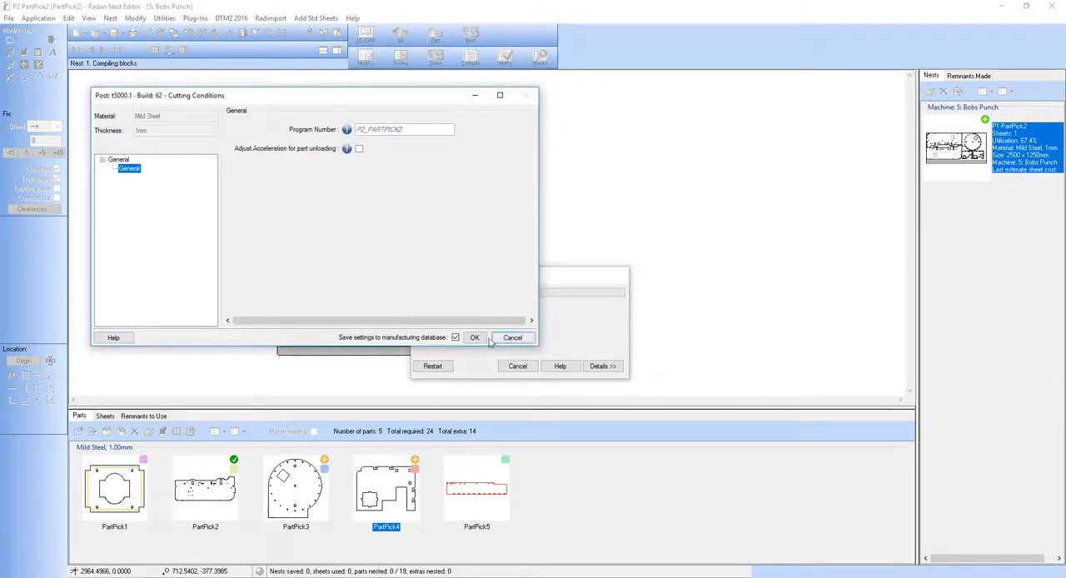
left_click(474, 337)
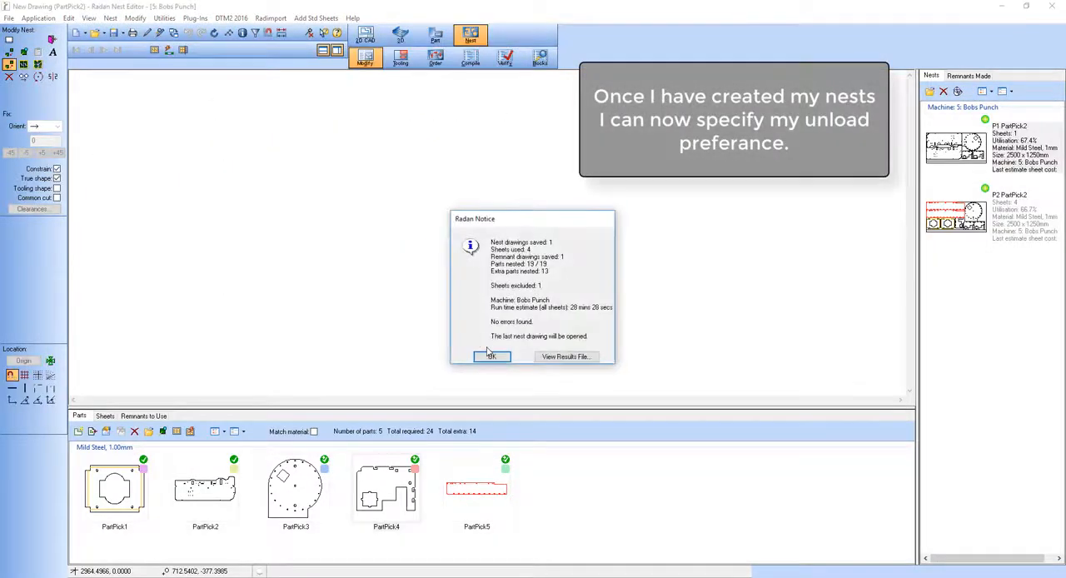
Accept the nesting results and start semi-automatic unloading for the P2 PartPick2 nest in order mode.
left_click(492, 357)
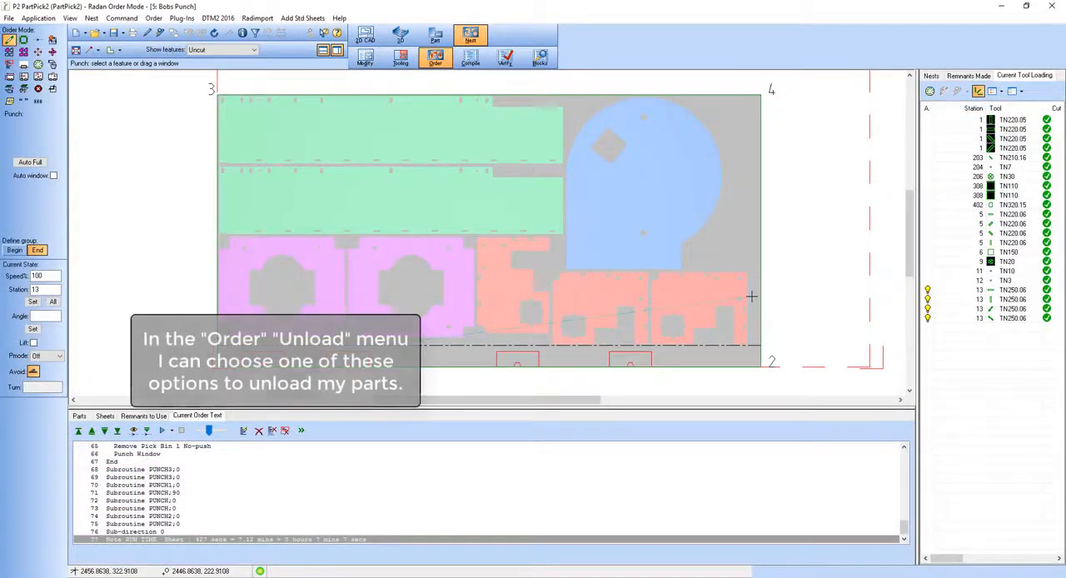
left_click(157, 21)
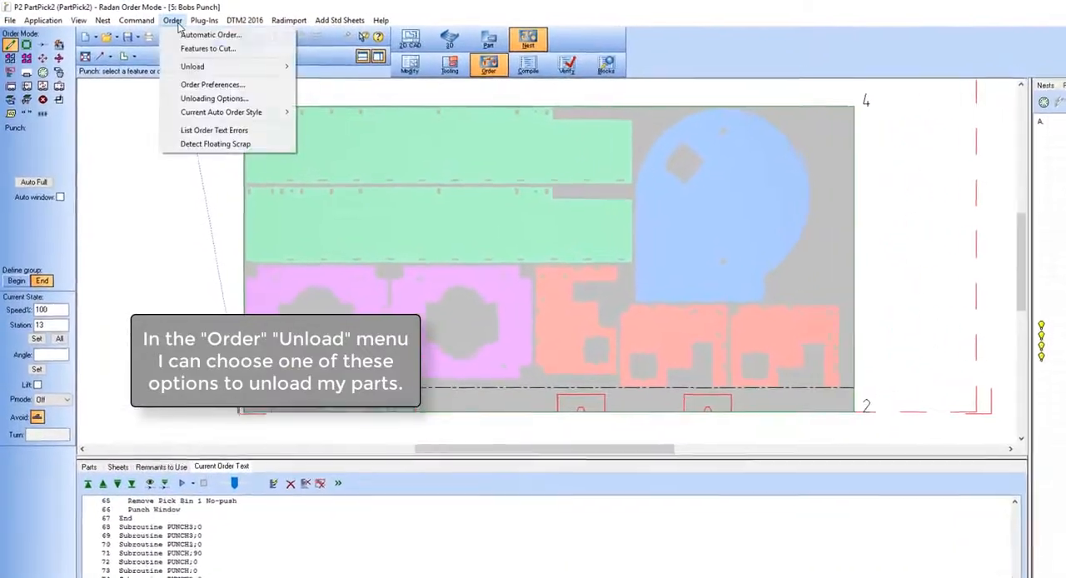
mouse_move(269, 68)
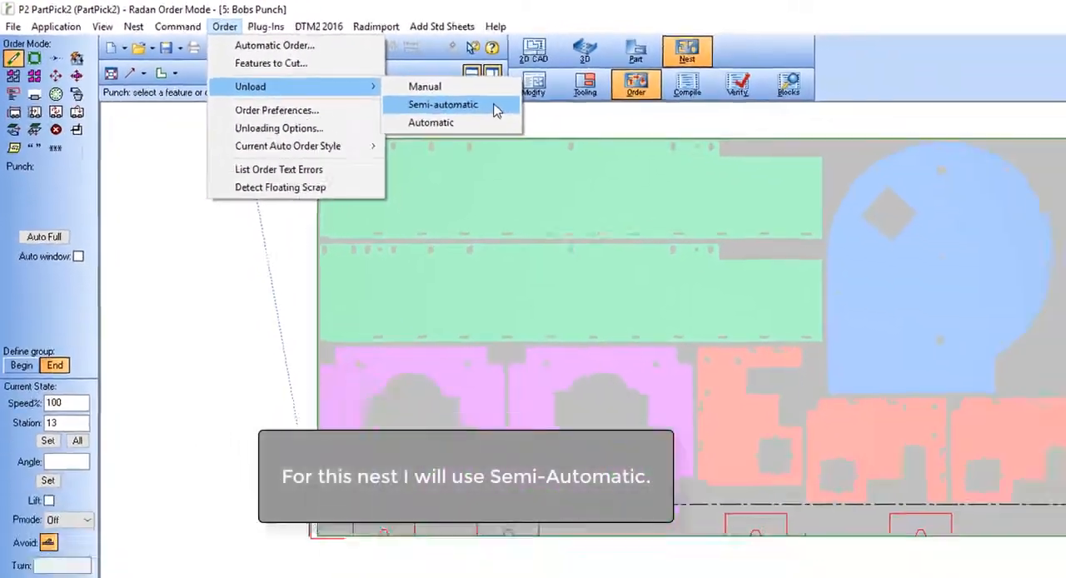
left_click(496, 107)
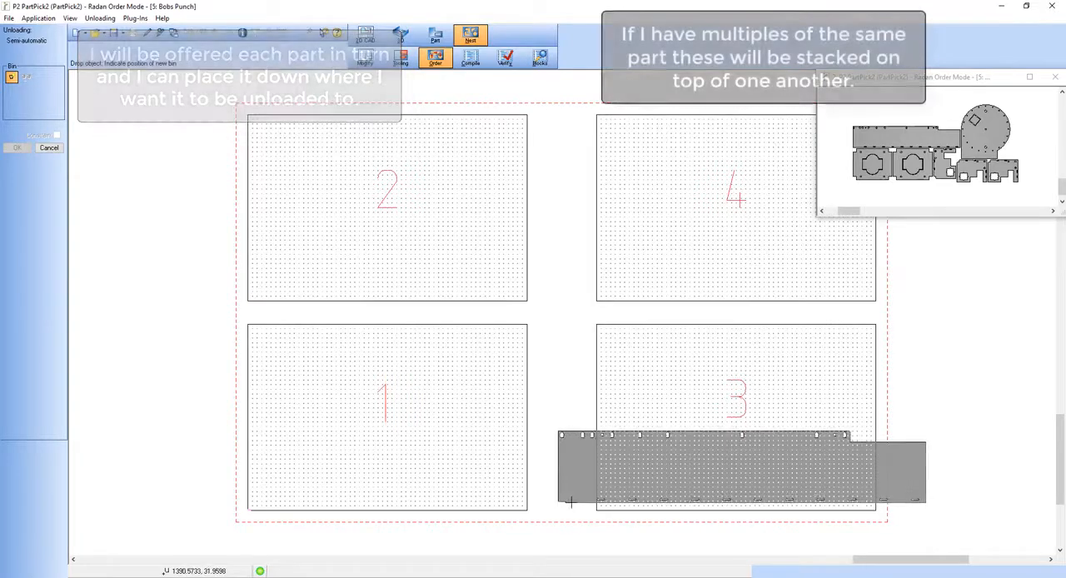
Place the unload stacks: PartPick5 across area 3, PartPick3 and the unrotated PartPick4 in area 1, the rotated PartPick4 and PartPick1 in area 2.
left_click(571, 502)
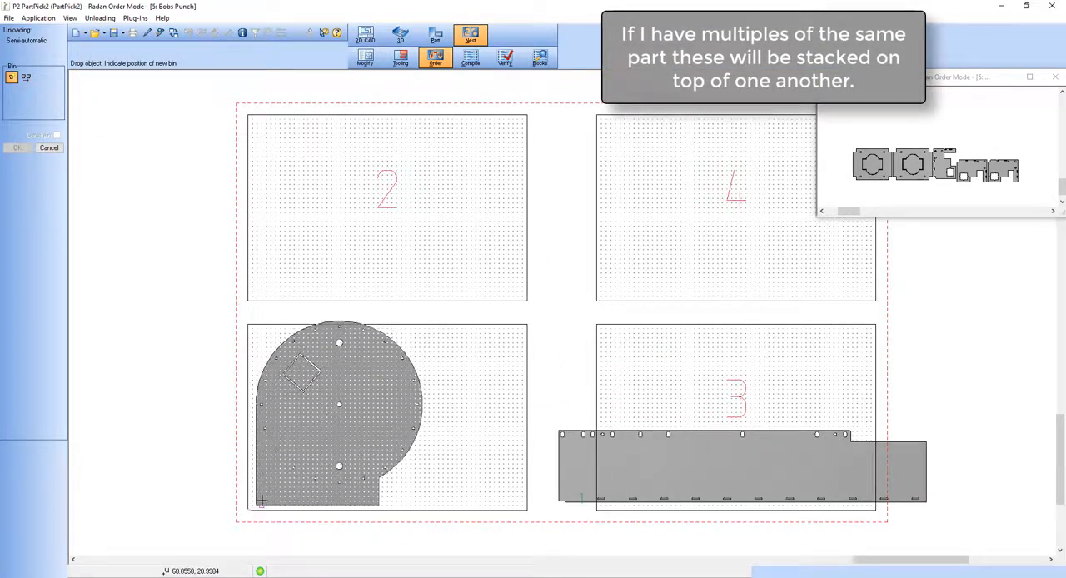
left_click(264, 502)
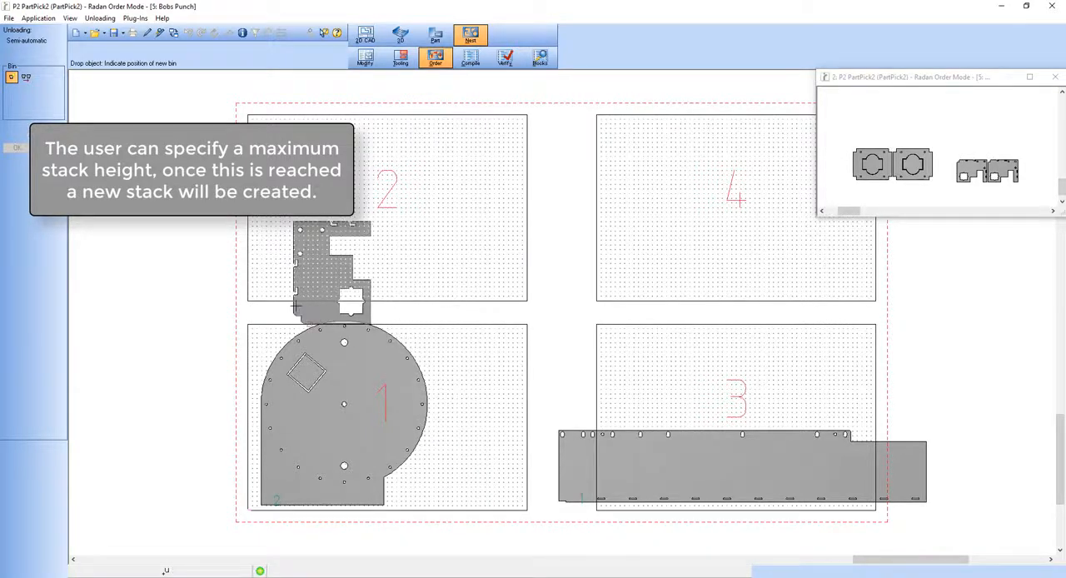
left_click(273, 286)
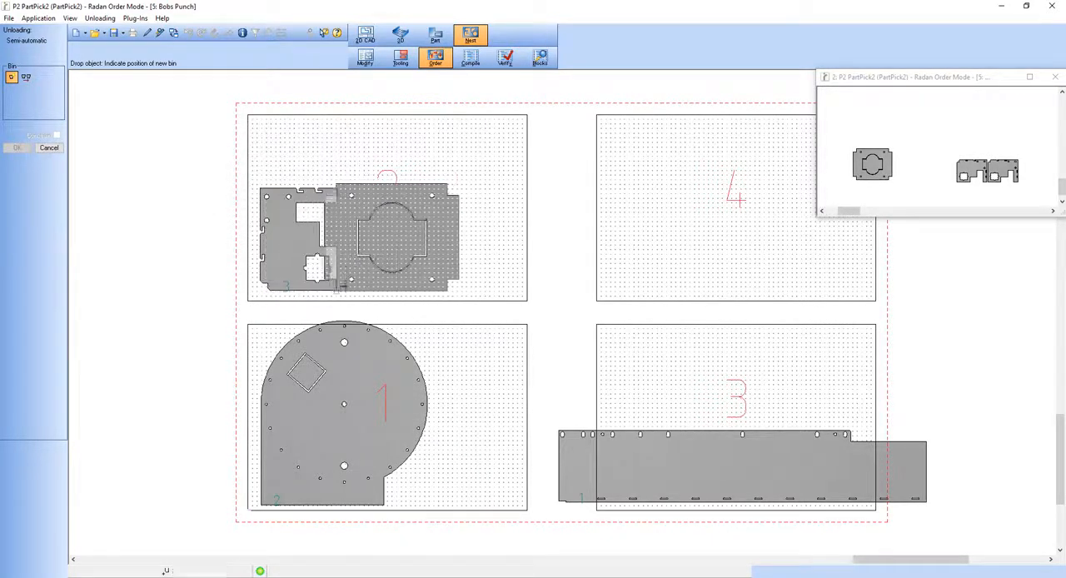
left_click(368, 293)
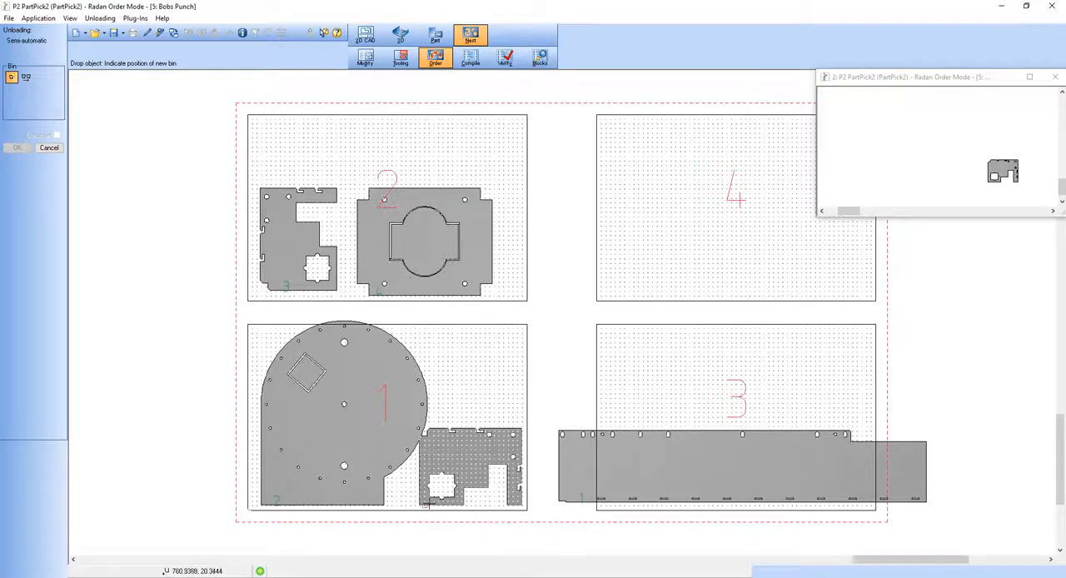
left_click(430, 503)
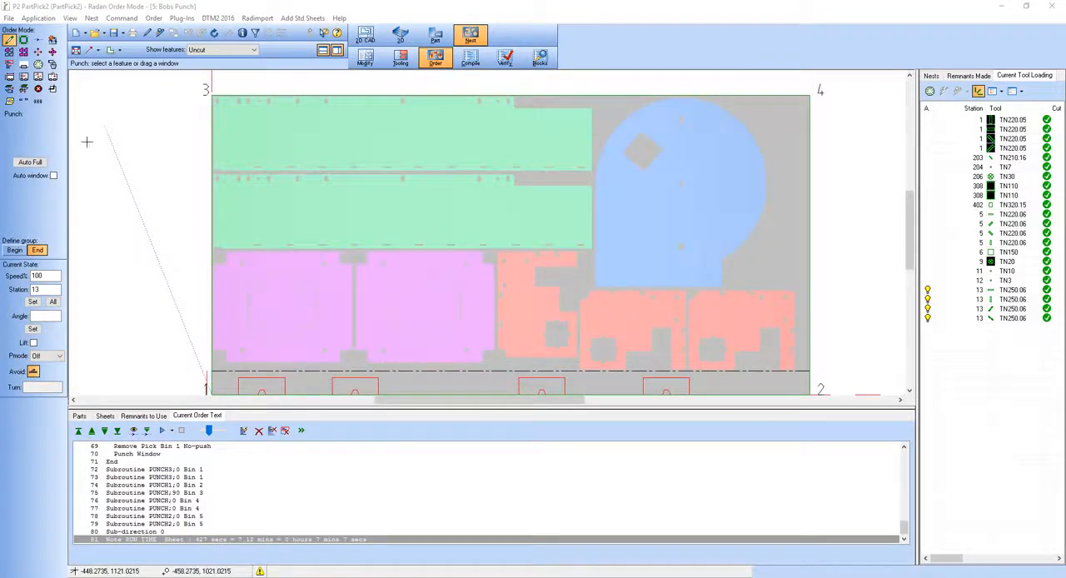
Display the unload area after unloading in tooling mode and examine the stacked parts and the Unload Area Parts List.
left_click(399, 60)
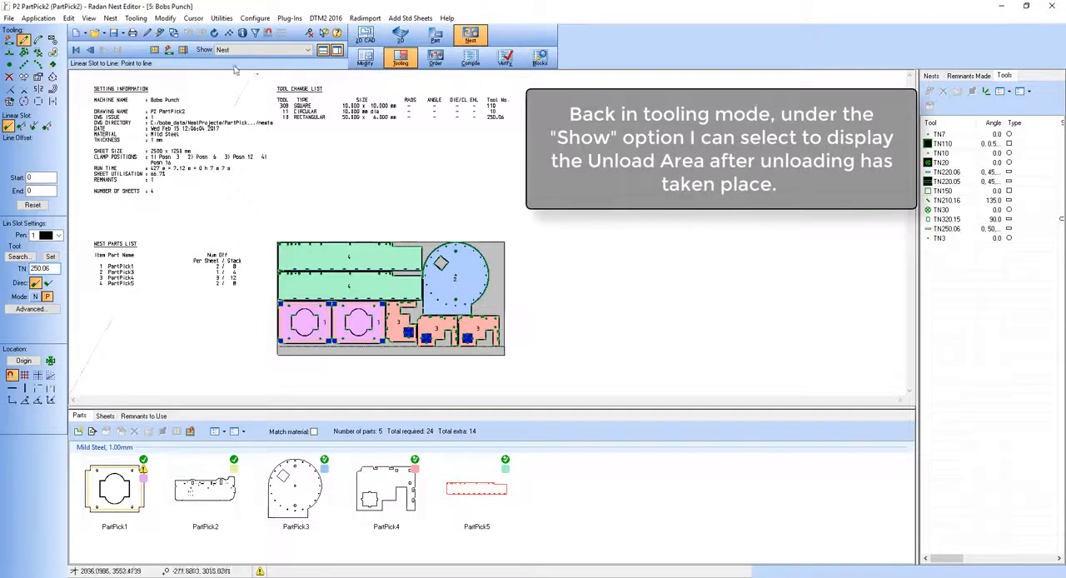
left_click(308, 52)
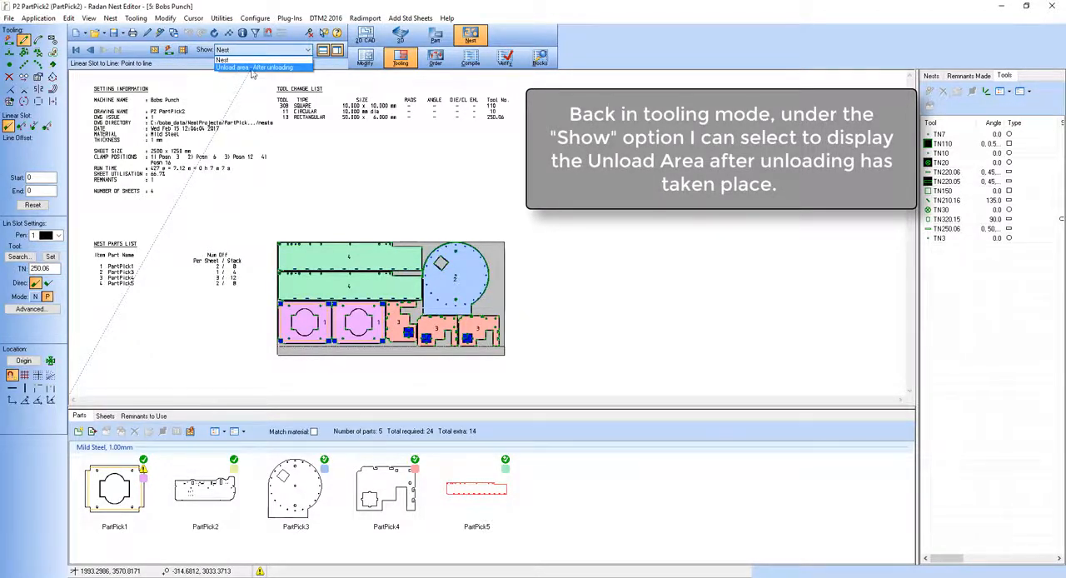
left_click(266, 67)
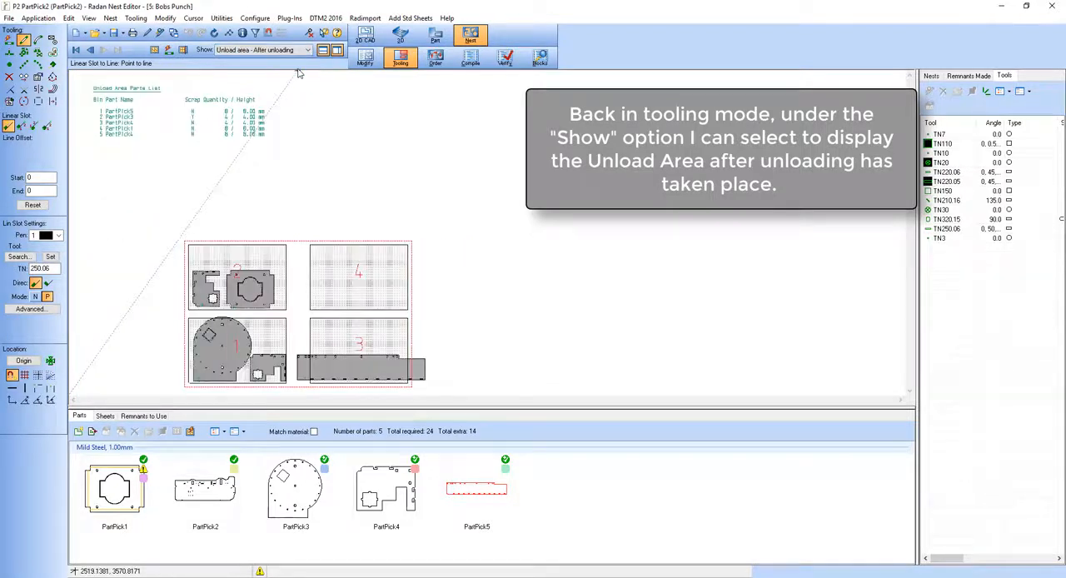
left_click_drag(169, 222, 431, 401)
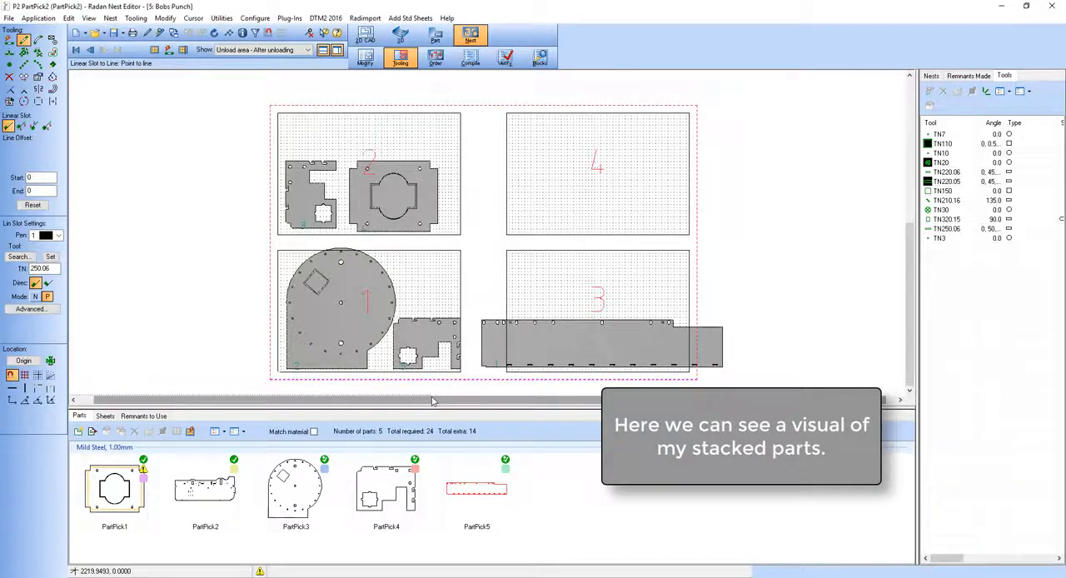
middle_click(243, 380)
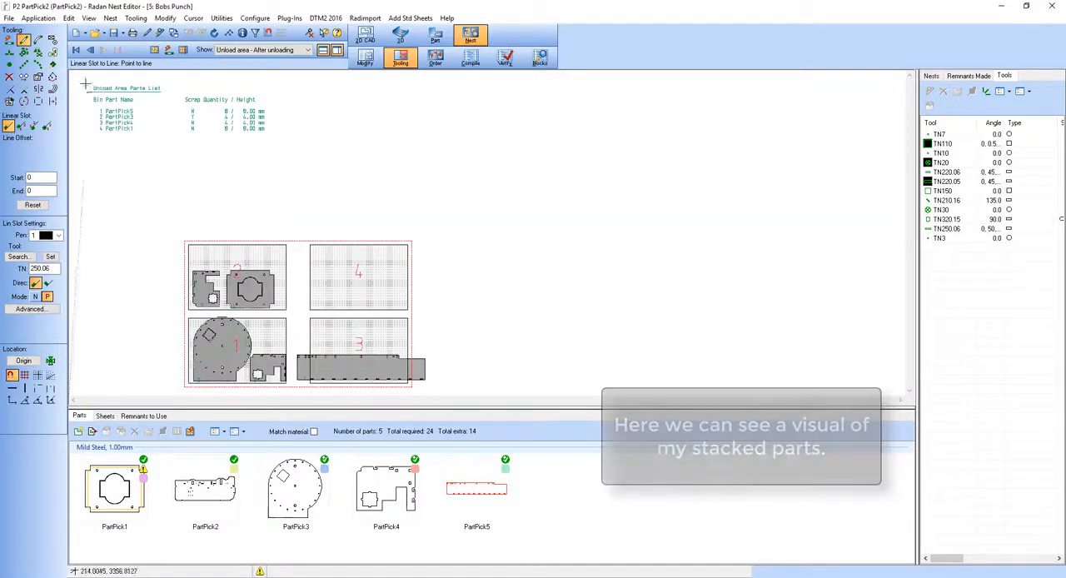
middle_click_drag(85, 78, 278, 130)
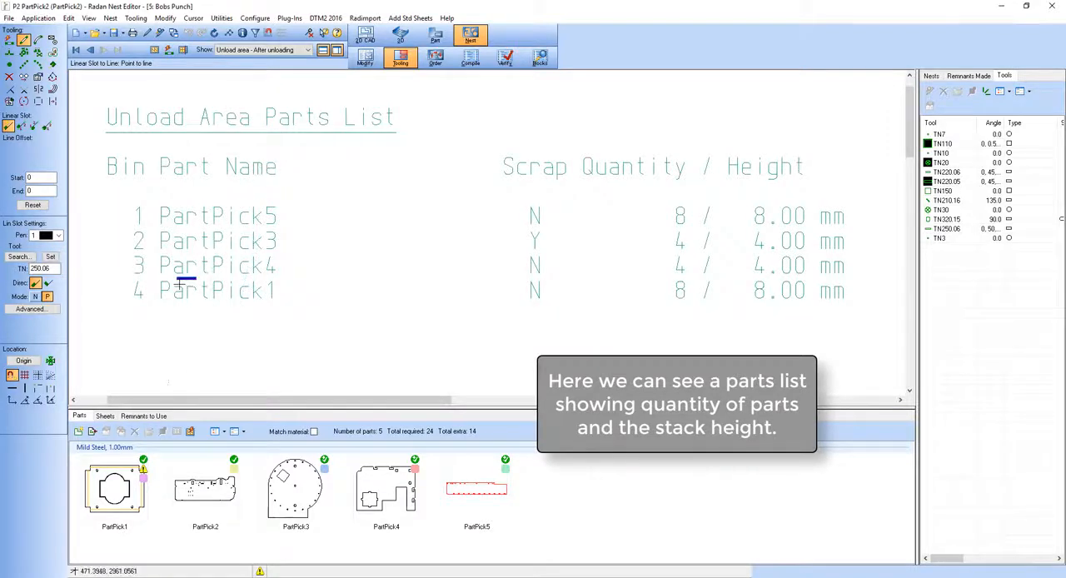